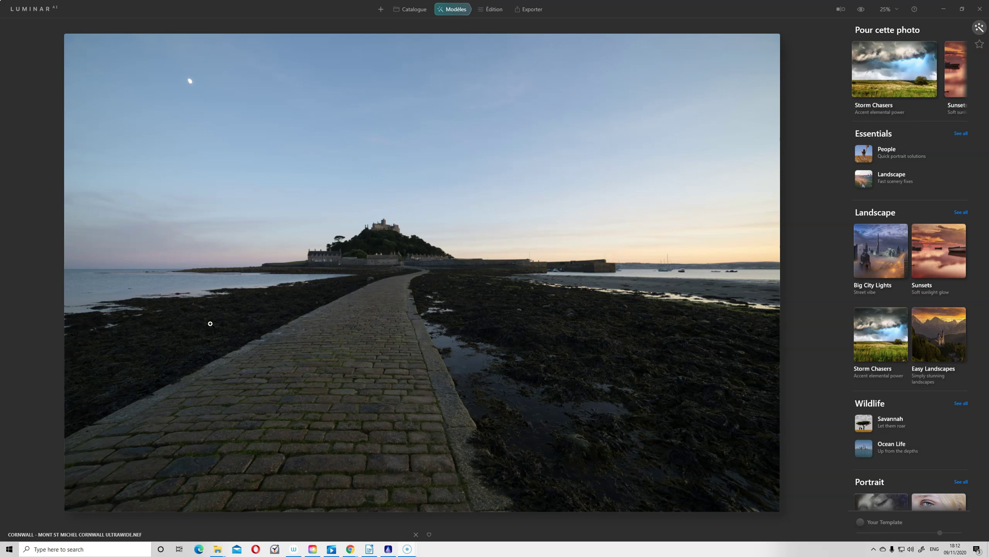
left_click(560, 296)
left_click(569, 288)
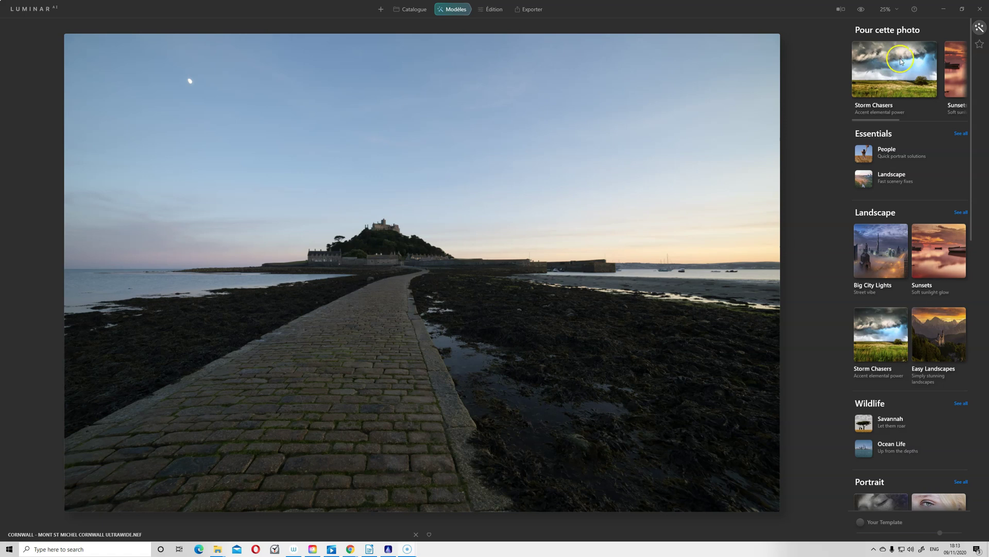
left_click(920, 172)
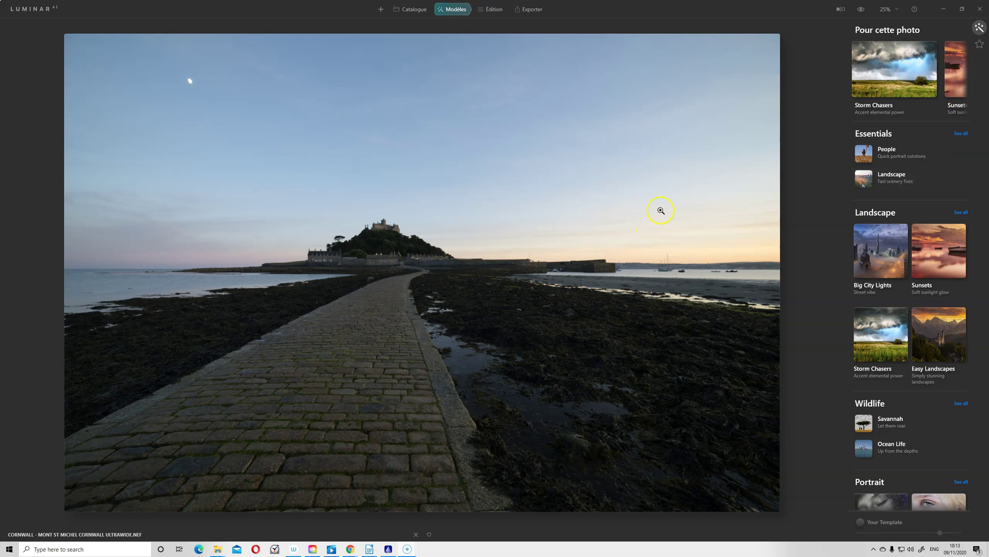
Step: Browse the templates suggested for this photo and open the Sunsets collection
scroll(882, 81, "right", 3)
scroll(887, 81, "right", 3)
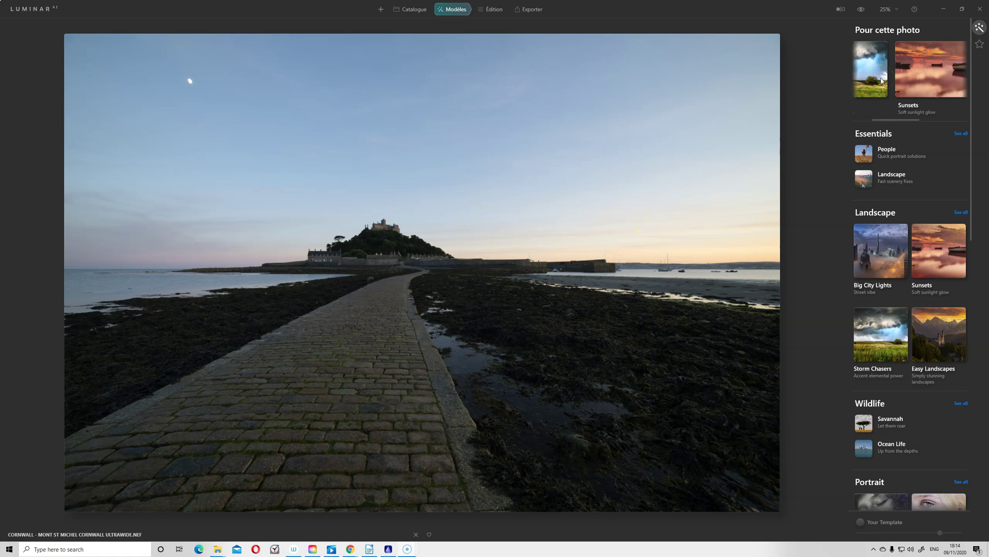
scroll(899, 83, "left", 5)
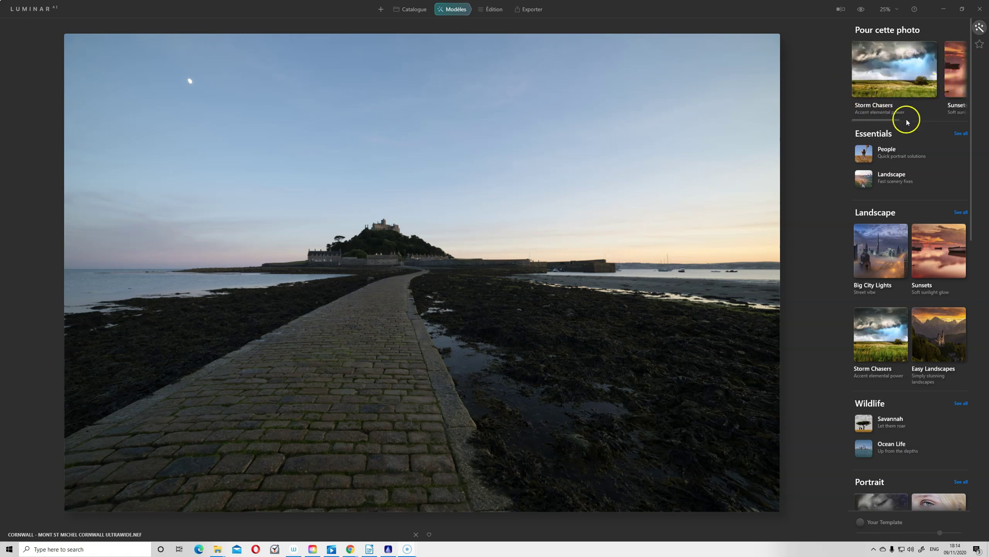
scroll(898, 98, "right", 1)
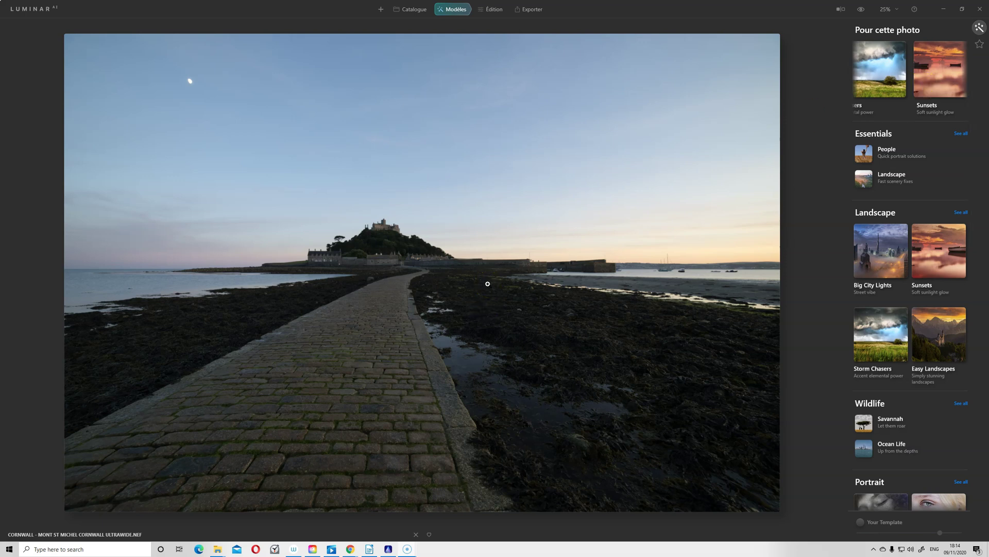
left_click(937, 74)
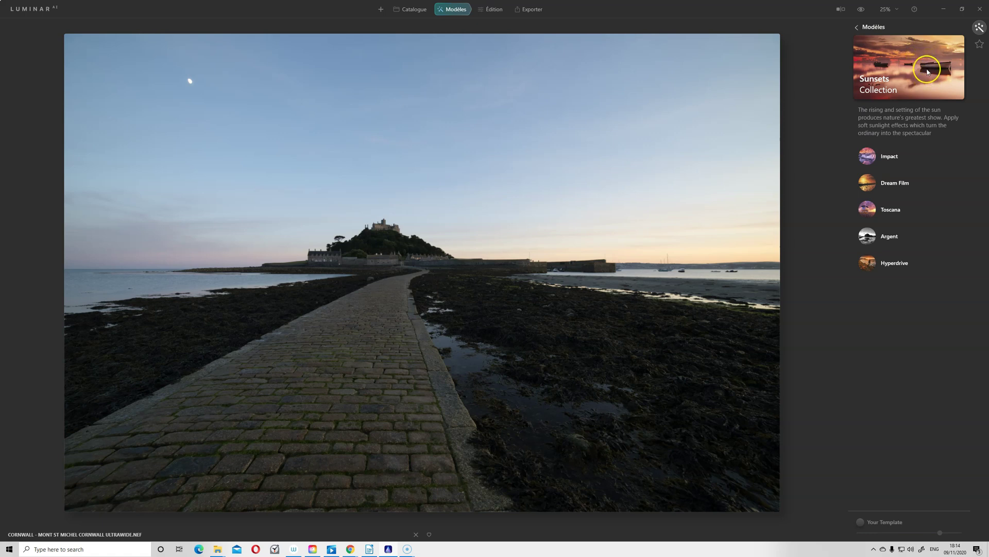
Step: Try the Impact, Dream Film, Toscana and Argent templates on the photo one after another
left_click(871, 153)
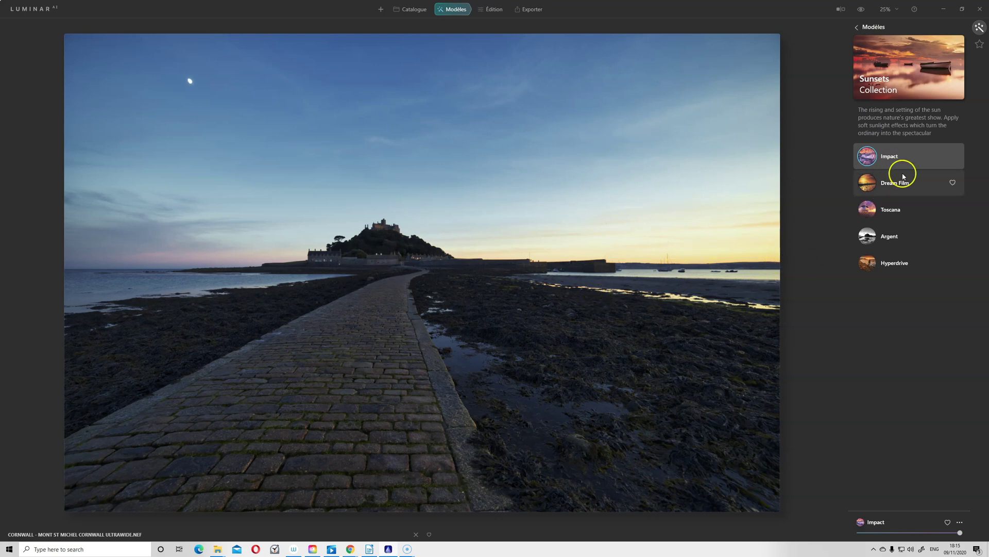
left_click(869, 185)
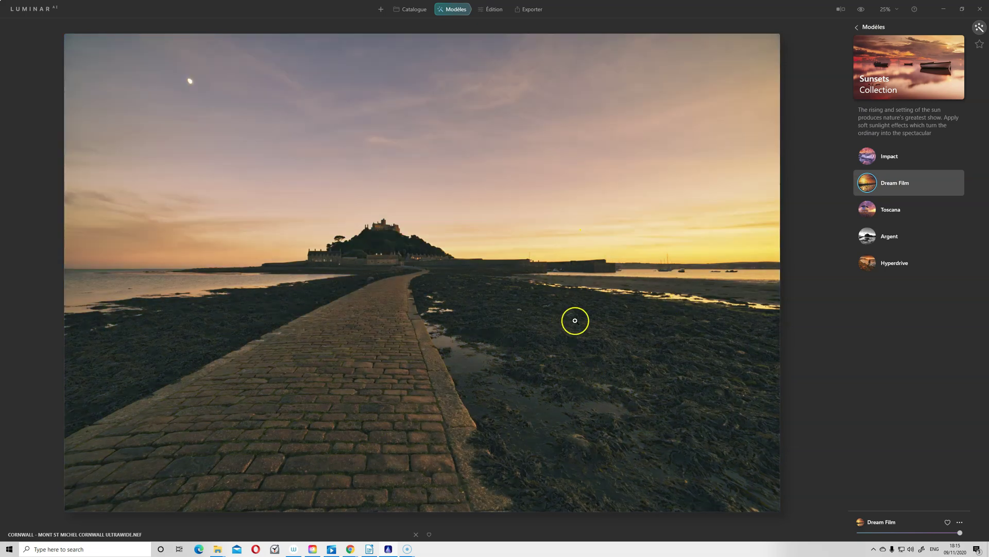
left_click(872, 215)
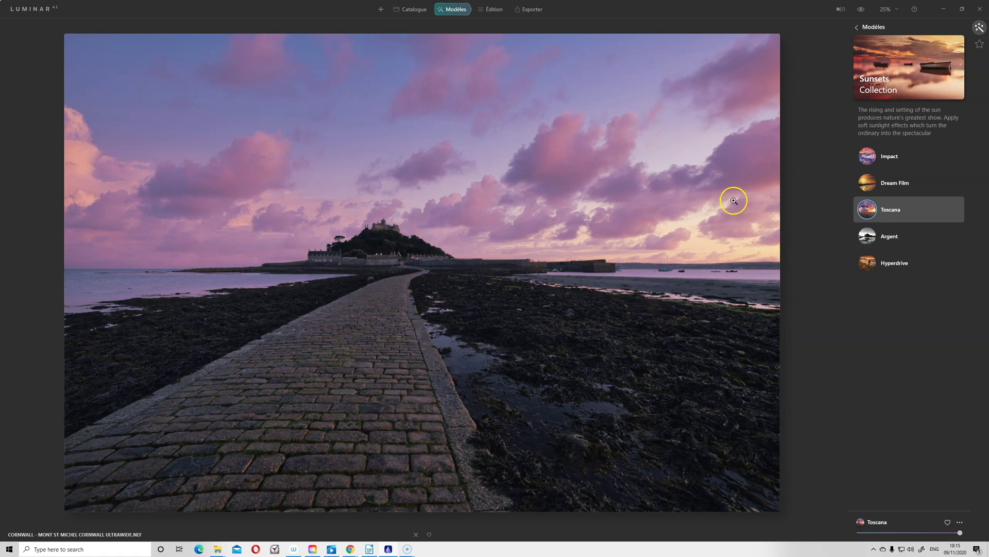
left_click(866, 238)
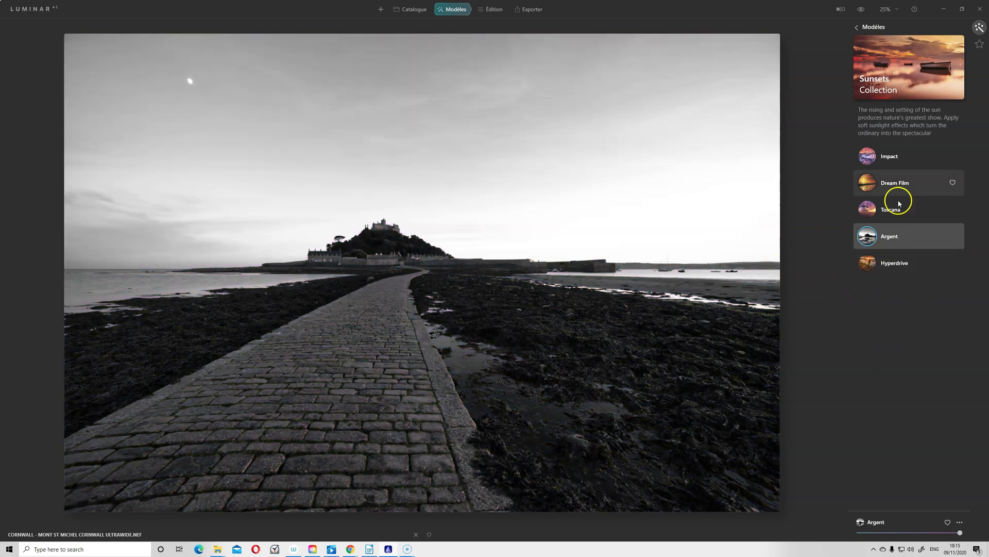
Step: Apply the Hyperdrive template at about half strength and compare the result with the original photo
left_click(868, 263)
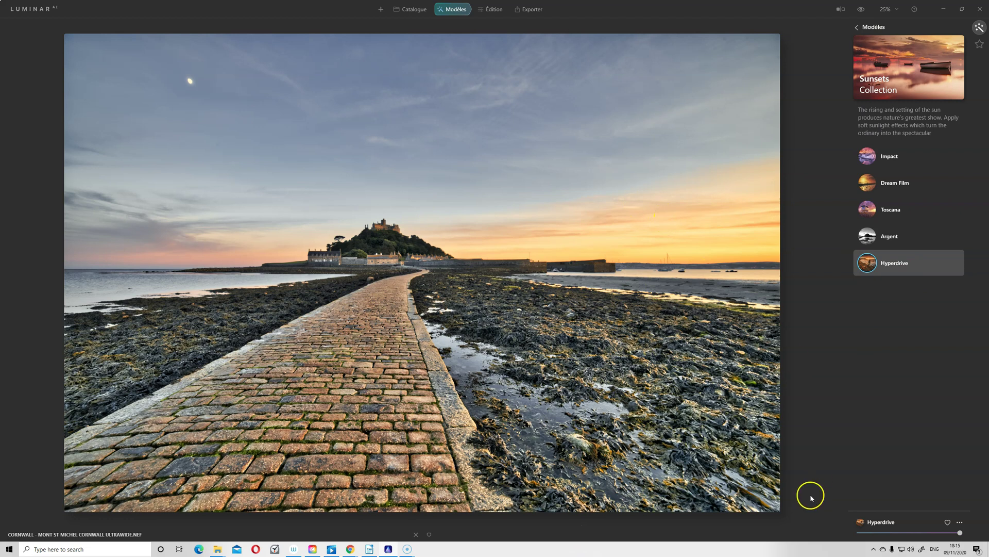
left_click(634, 321)
left_click(957, 532)
left_click_drag(957, 532, 821, 536)
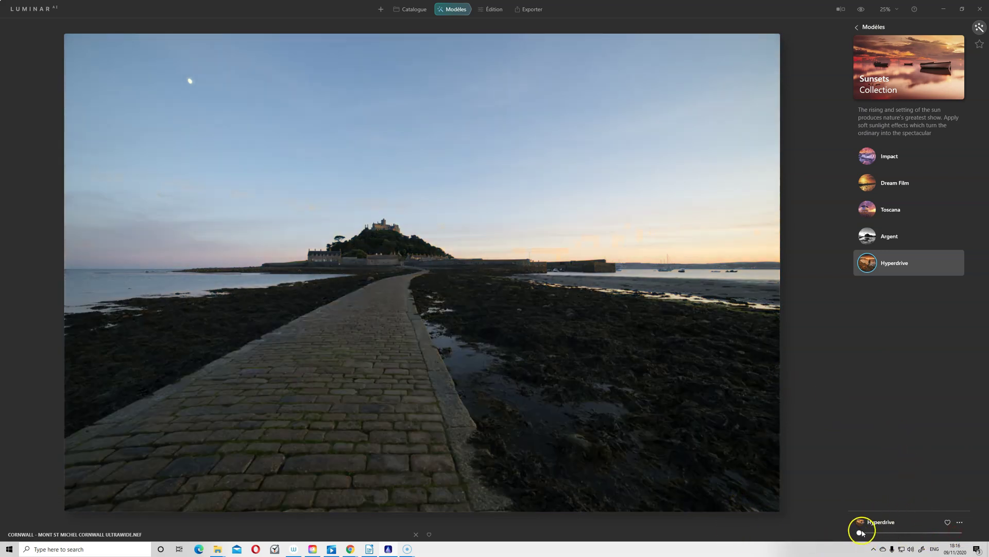
left_click_drag(859, 534, 911, 532)
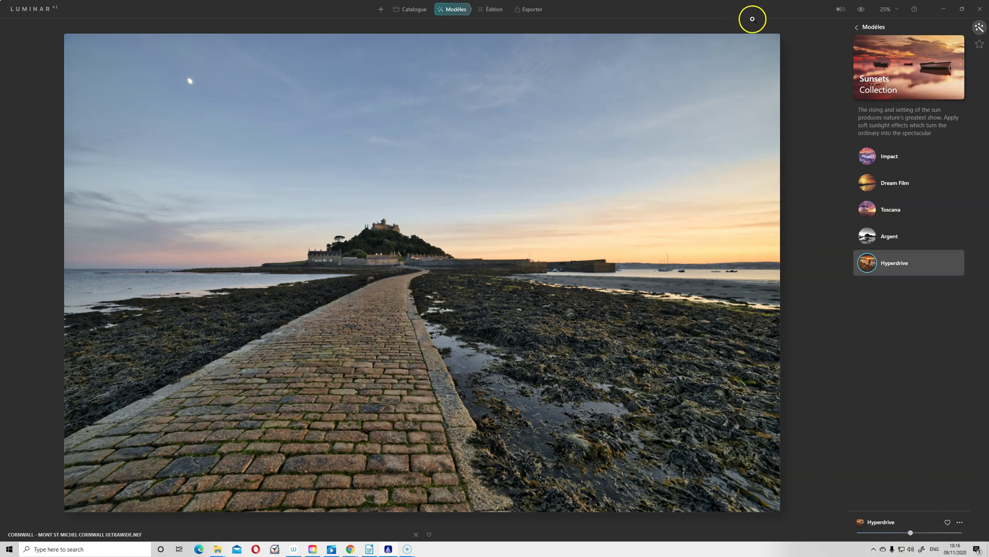
left_click_drag(861, 9, 861, 9)
left_click_drag(862, 9, 864, 9)
Step: Set the Hyperdrive template's strength to about two thirds of its range and compare with the original
left_click_drag(911, 534, 948, 533)
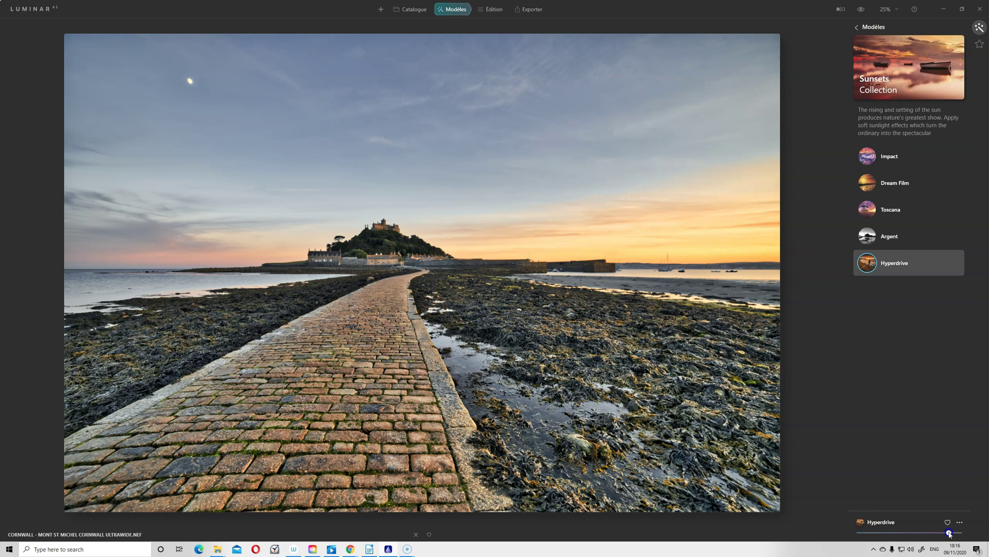
left_click_drag(950, 534, 961, 535)
left_click_drag(957, 533, 926, 541)
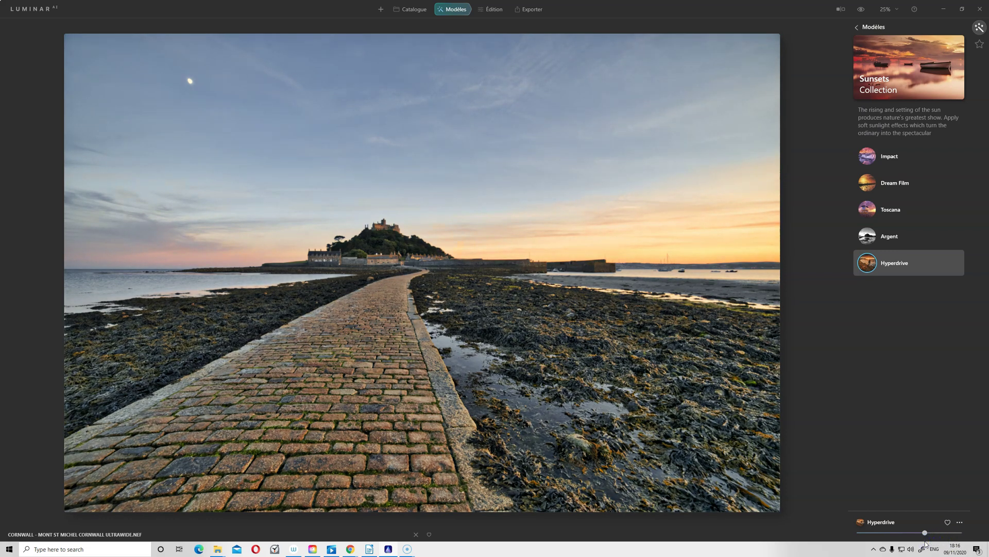
left_click(862, 10)
left_click(862, 10)
Step: Switch to editing the photo and generate an automatic 16:10 crop with Composition AI
left_click(493, 10)
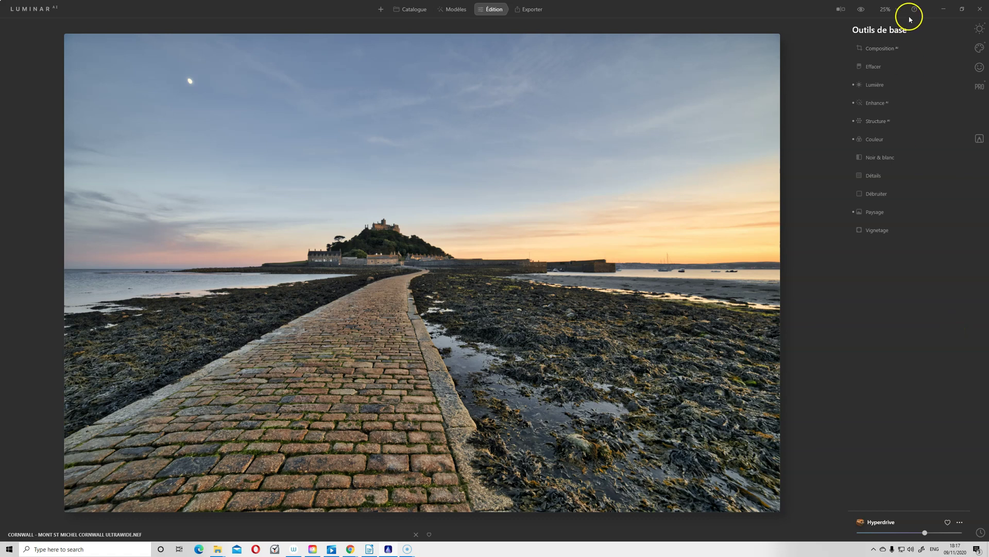
left_click(882, 48)
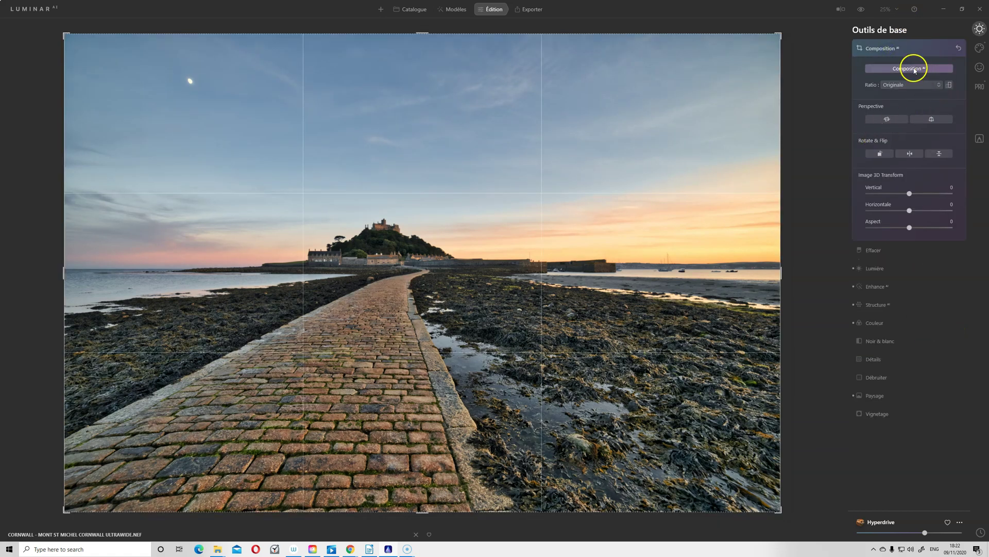
left_click(915, 70)
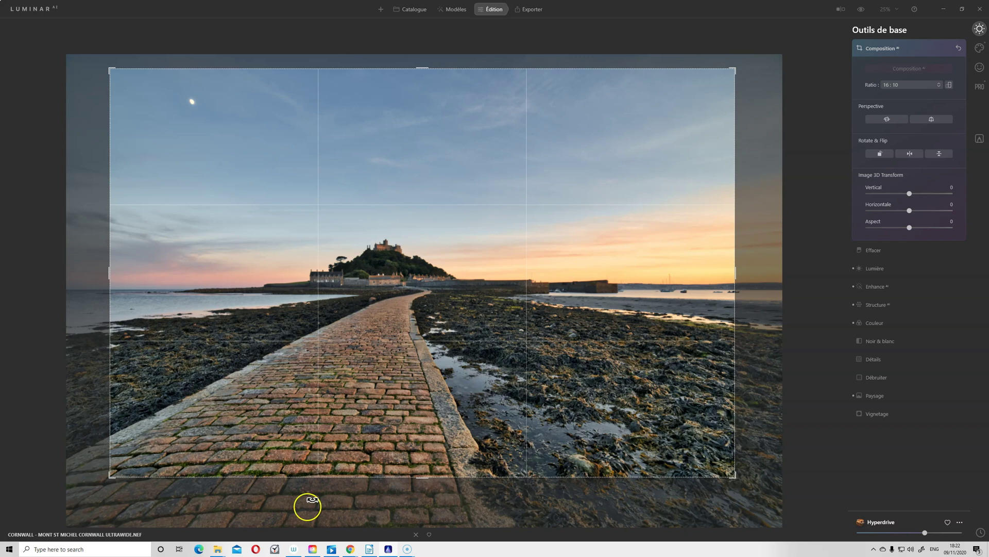
Step: Reposition the photo in the crop frame, resize the frame to about 6630 × 4140 px, and apply the crop
left_click_drag(421, 278, 420, 215)
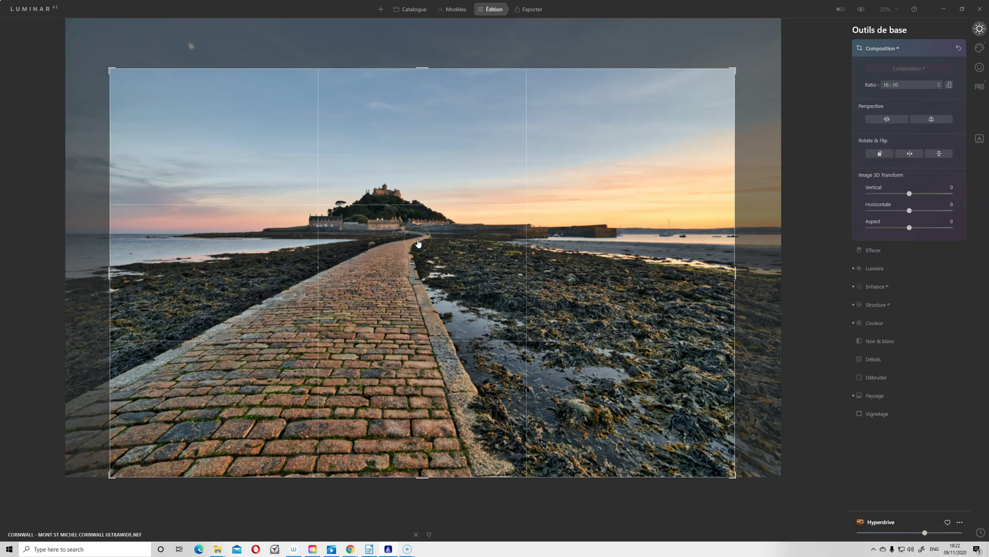
left_click_drag(418, 243, 448, 234)
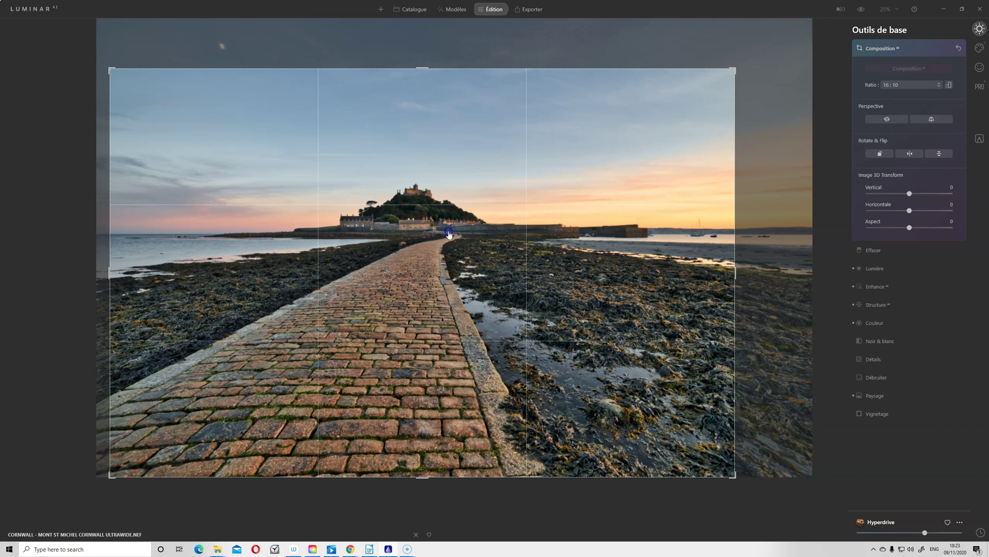
left_click_drag(422, 67, 419, 62)
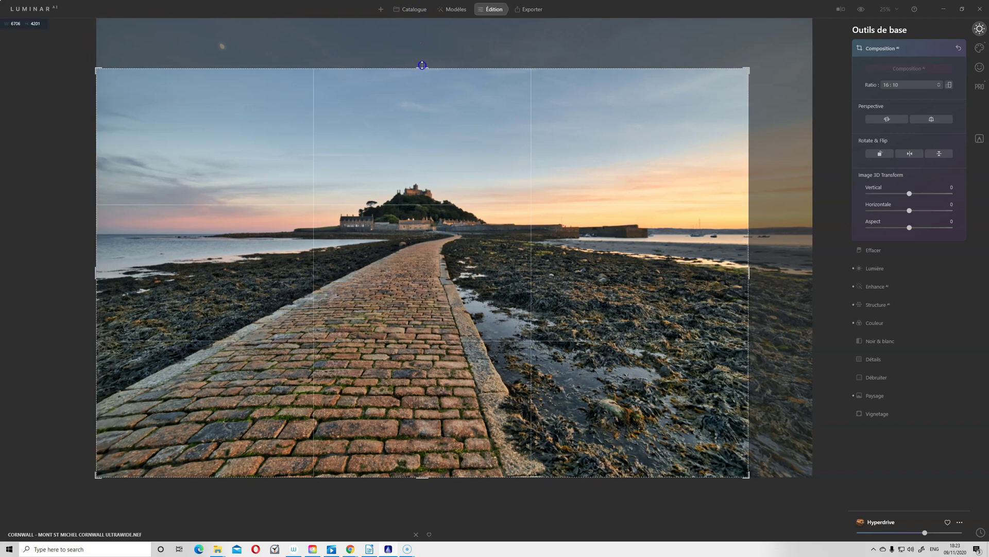
left_click_drag(458, 230, 473, 202)
left_click_drag(719, 261, 741, 277)
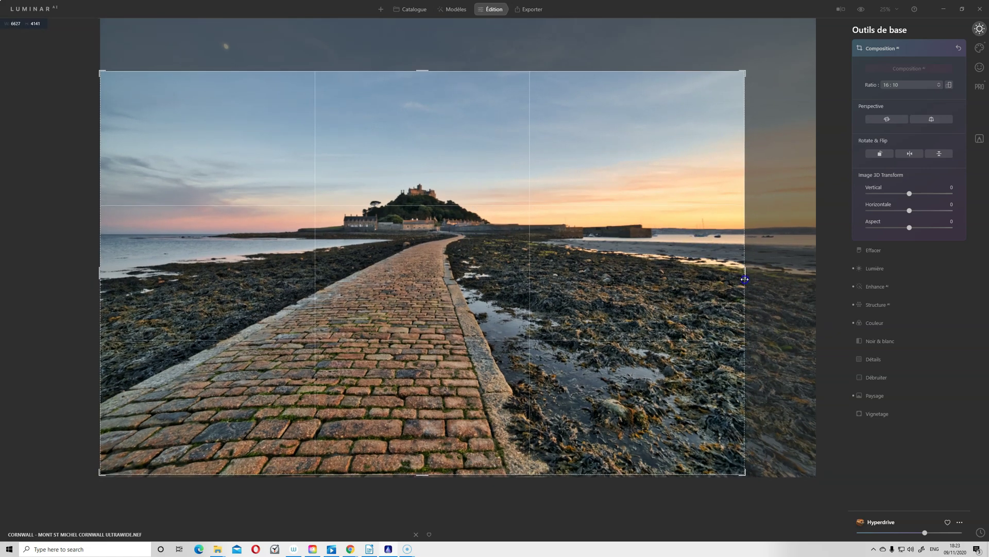
left_click(469, 295)
left_click(530, 292)
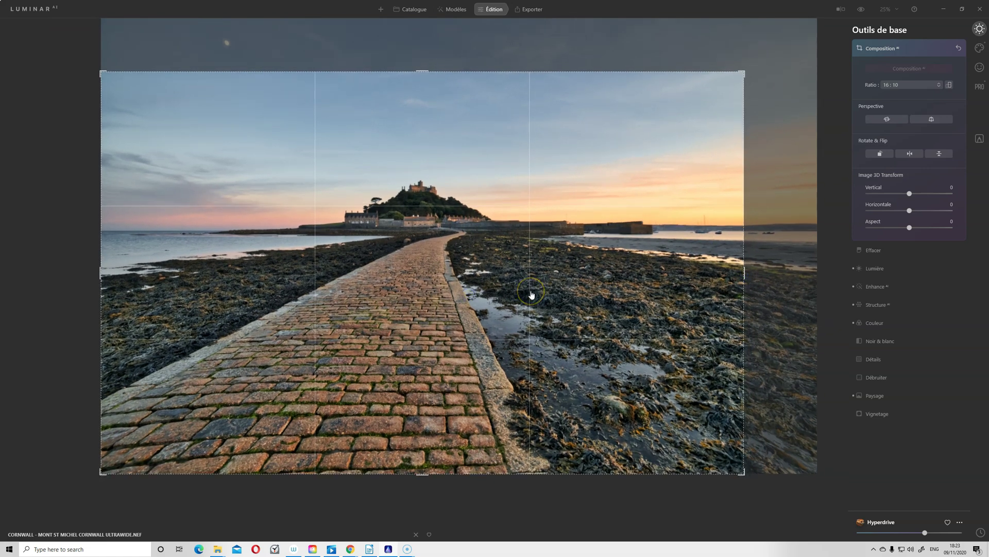
key("Return")
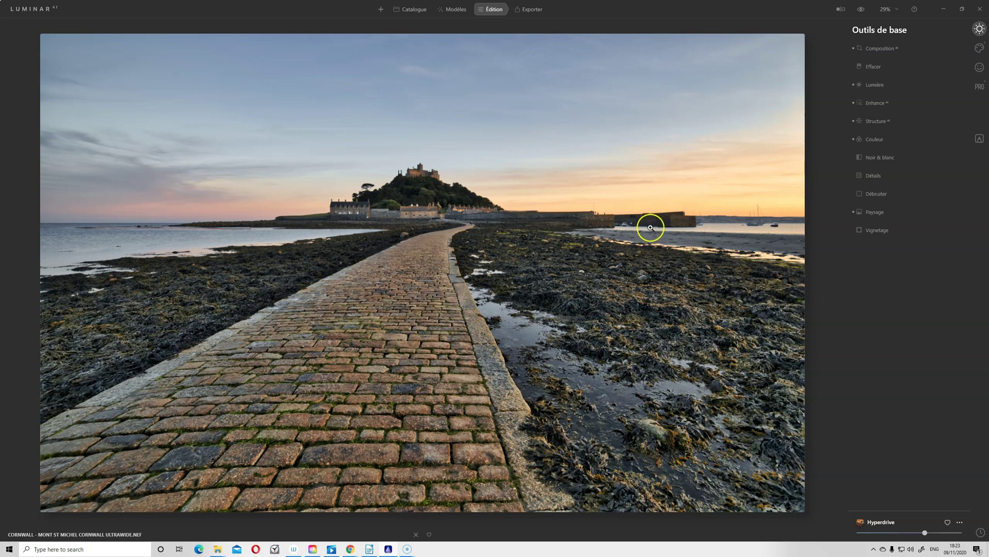
Step: Review the Composition AI crop settings and compare the cropped photo with its unedited version
left_click(879, 48)
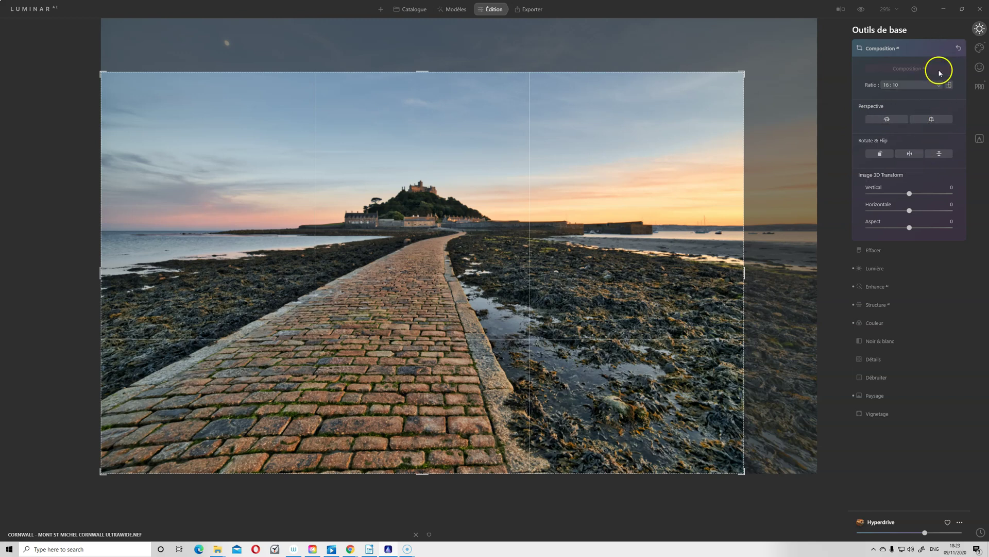
double_click(644, 249)
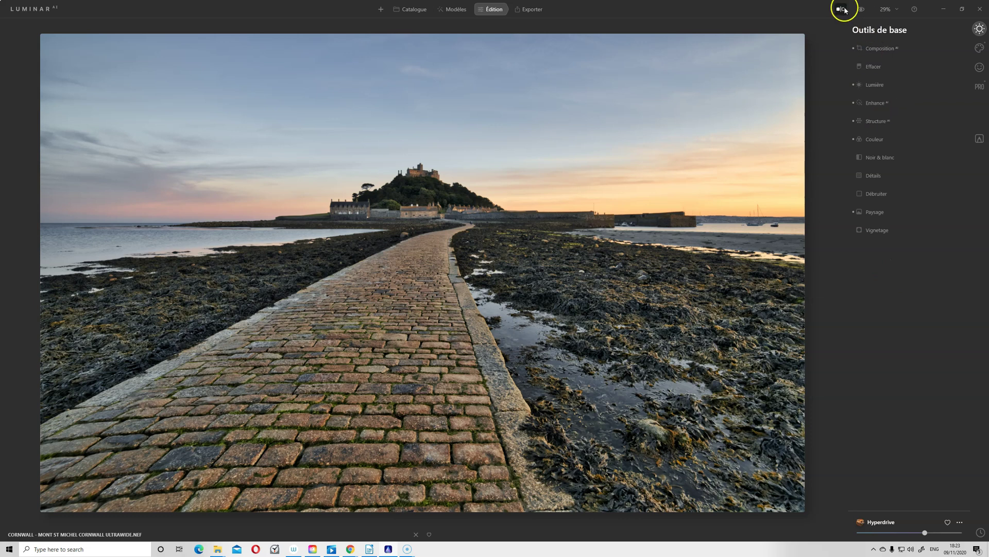
left_click(865, 10)
left_click(865, 10)
left_click(931, 282)
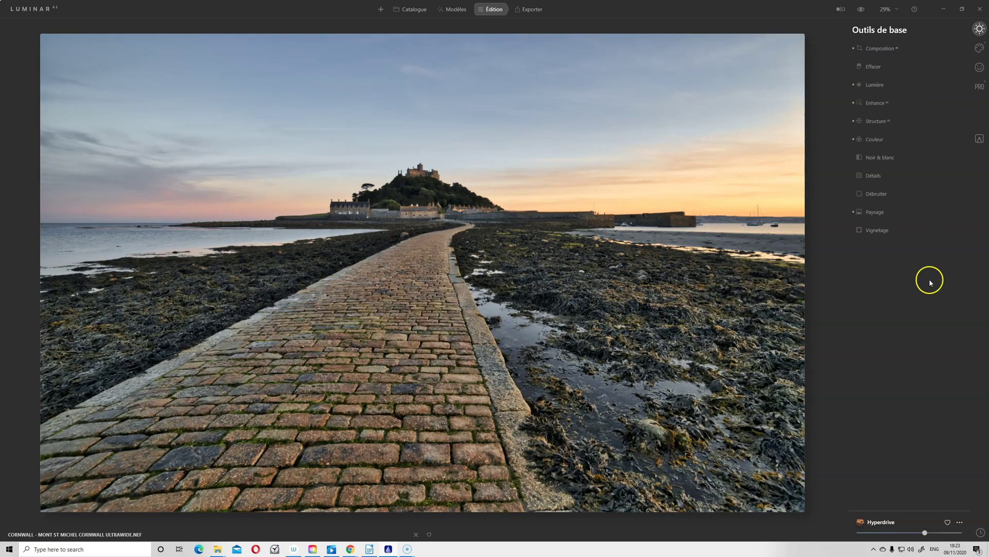
Step: Add a vignette with Quantité -50 and Progressivité 100, and compare the photo with and without it
left_click(878, 230)
left_click(425, 190)
left_click_drag(910, 272, 870, 295)
left_click(886, 309)
left_click(901, 363)
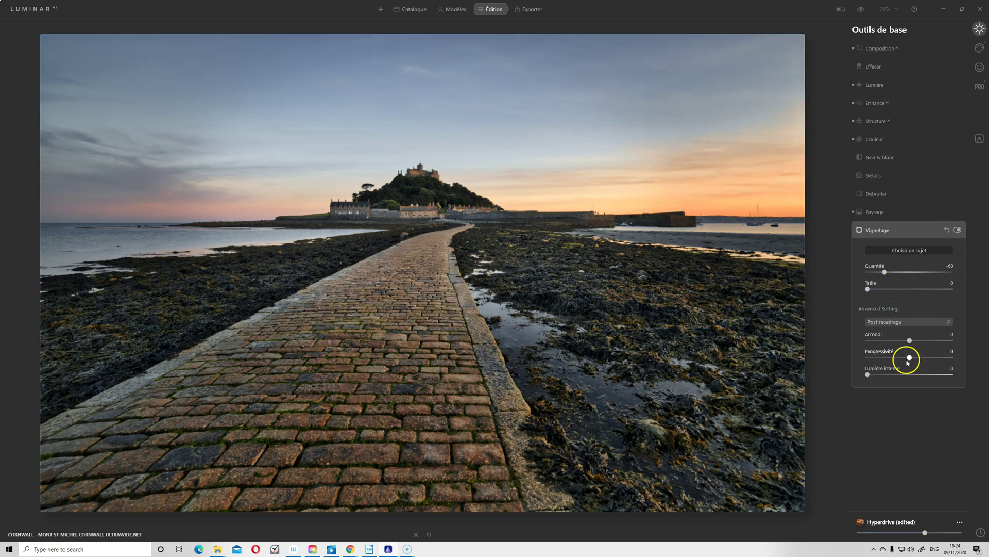
left_click_drag(910, 358, 975, 360)
mouse_move(885, 272)
left_mouse_down()
mouse_move(895, 273)
mouse_move(875, 274)
mouse_move(894, 275)
left_mouse_up()
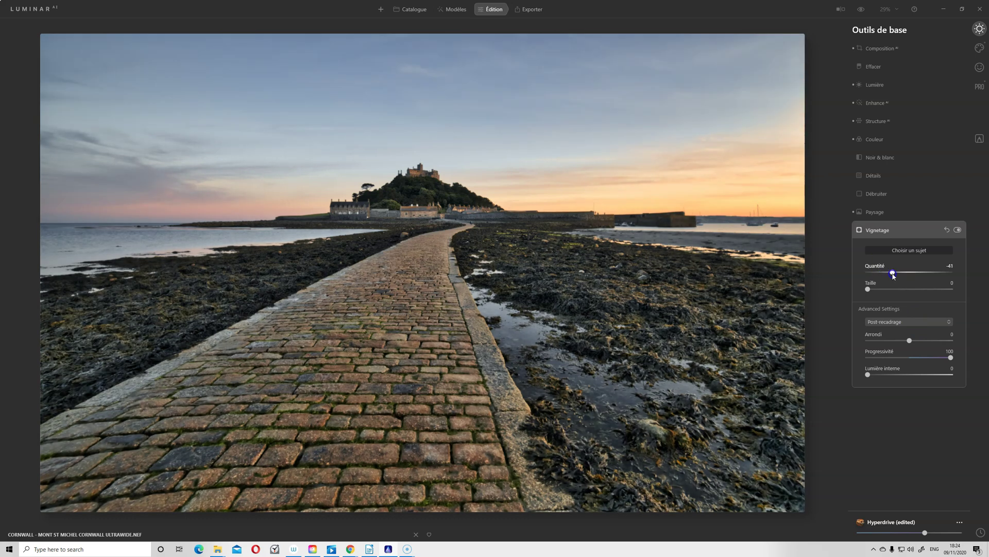
left_click(958, 230)
left_click(958, 230)
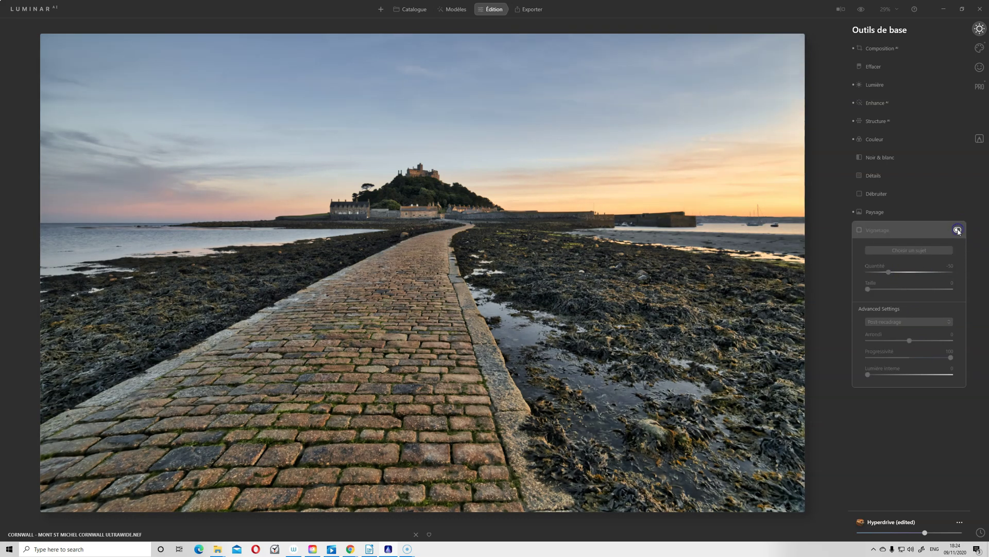
left_click(958, 230)
Step: Place the vignette's subject point on the seaweed beside the causeway and slightly reduce the vignette's strength
left_click(911, 250)
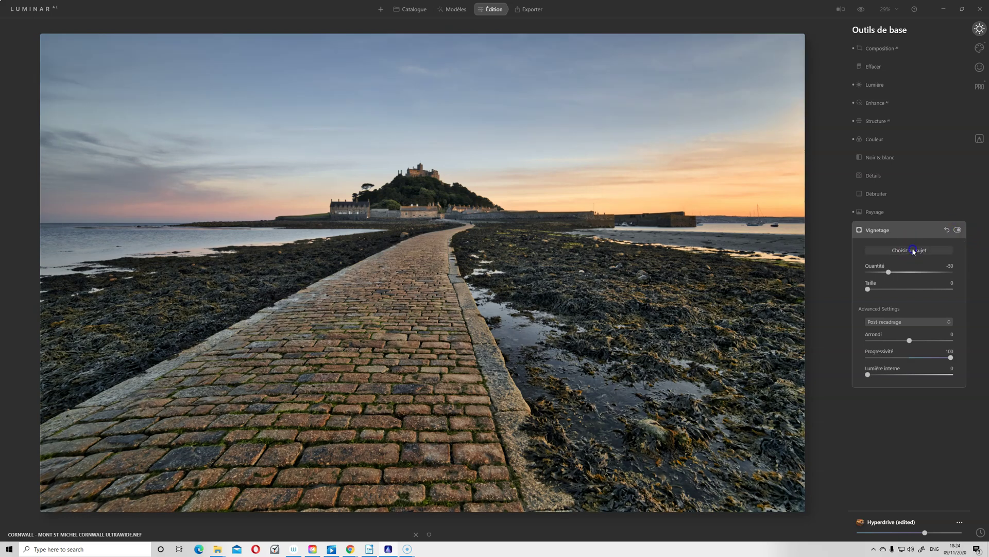
left_click(611, 399)
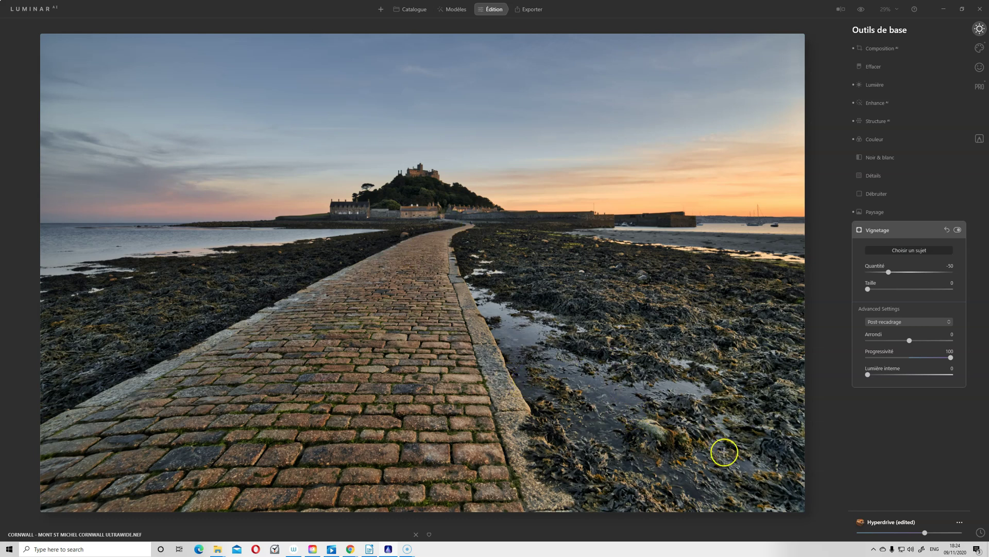
left_click_drag(889, 271, 900, 275)
left_click(890, 272)
left_click(957, 230)
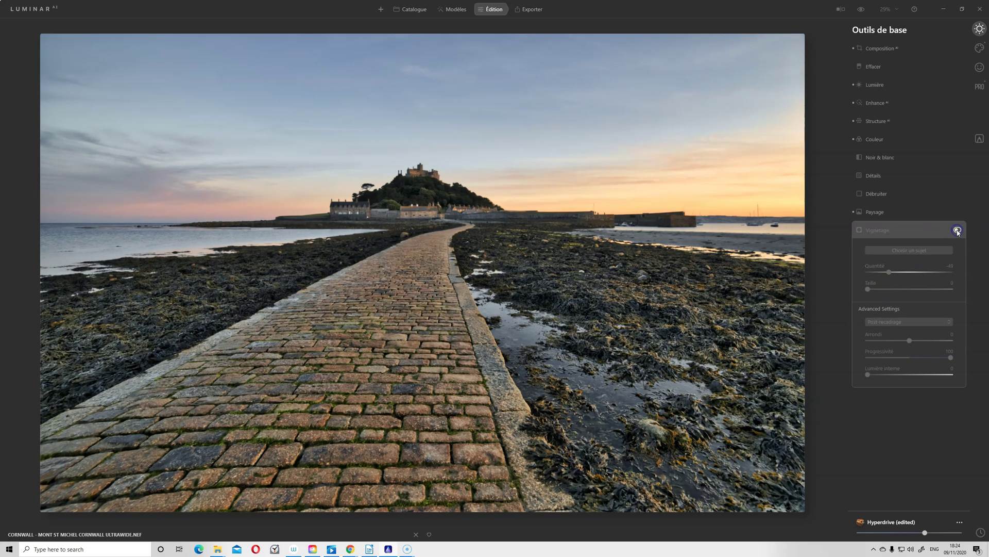
left_click(957, 229)
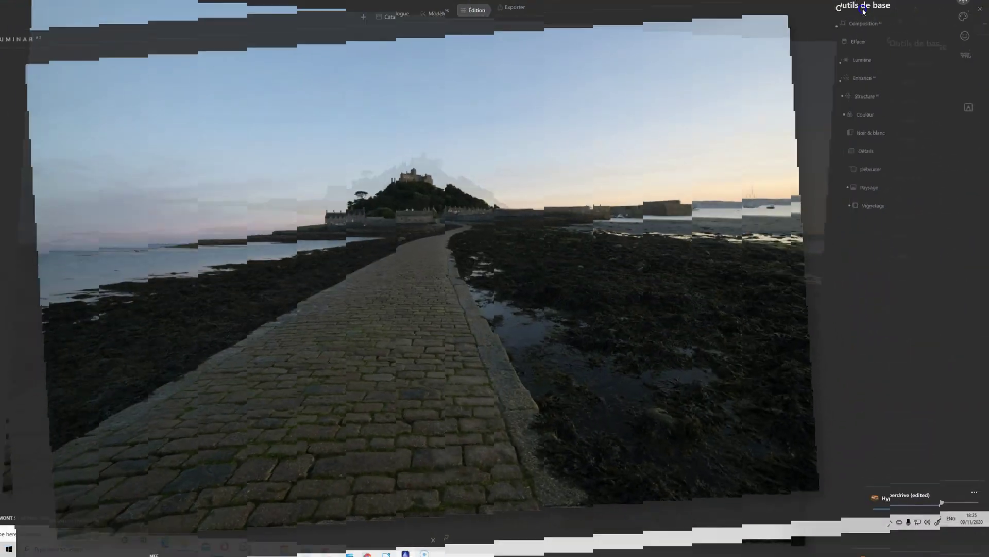
Step: Compare the edited photo with the original, including in the split before/after view
left_click(862, 10)
left_click(841, 8)
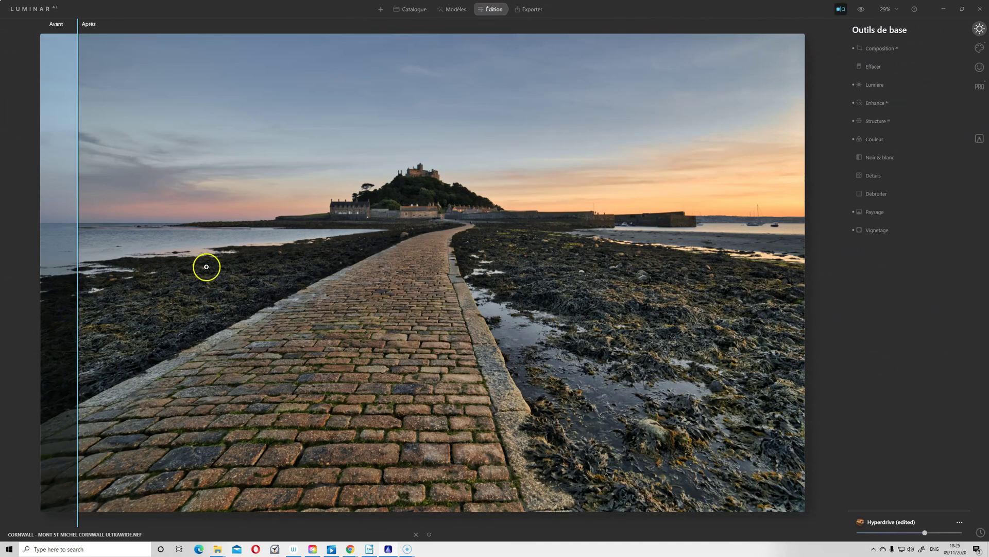
Step: Review the Structure AI settings outside the split view and compare the edited photo with the original
left_click(839, 8)
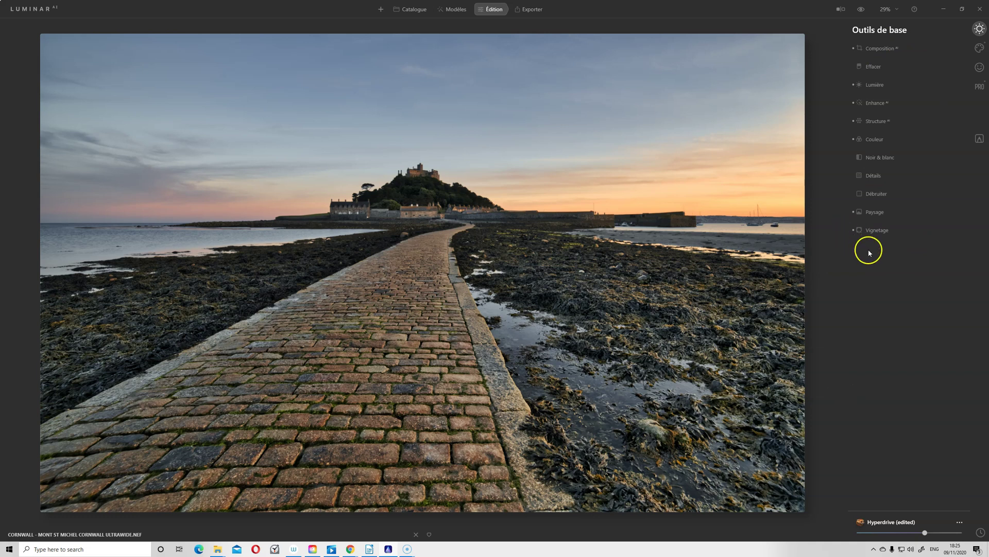
left_click(890, 121)
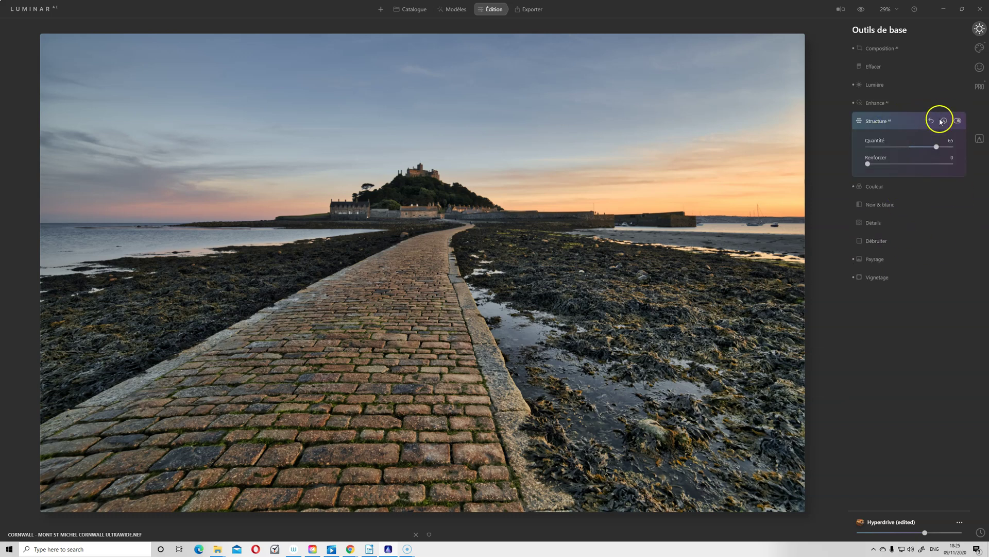
left_click(877, 123)
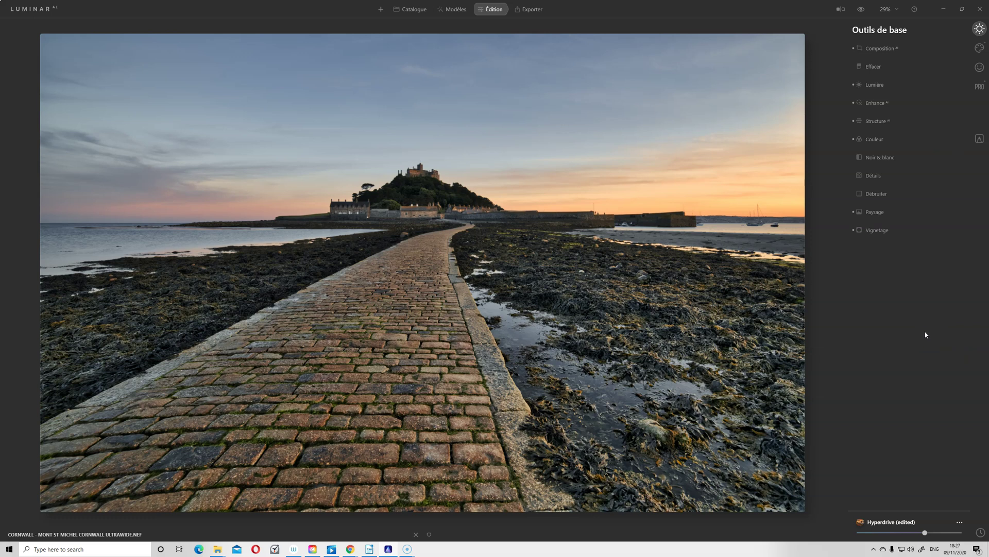
left_click(861, 8)
Step: Try to save the edited Hyperdrive adjustments as a custom template, and return to the template collections
left_click(961, 523)
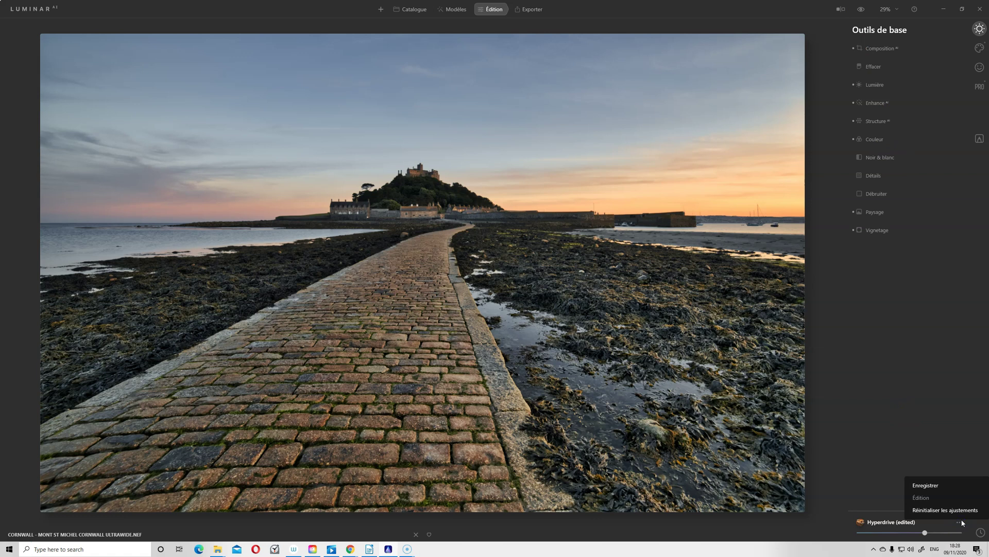
left_click(933, 488)
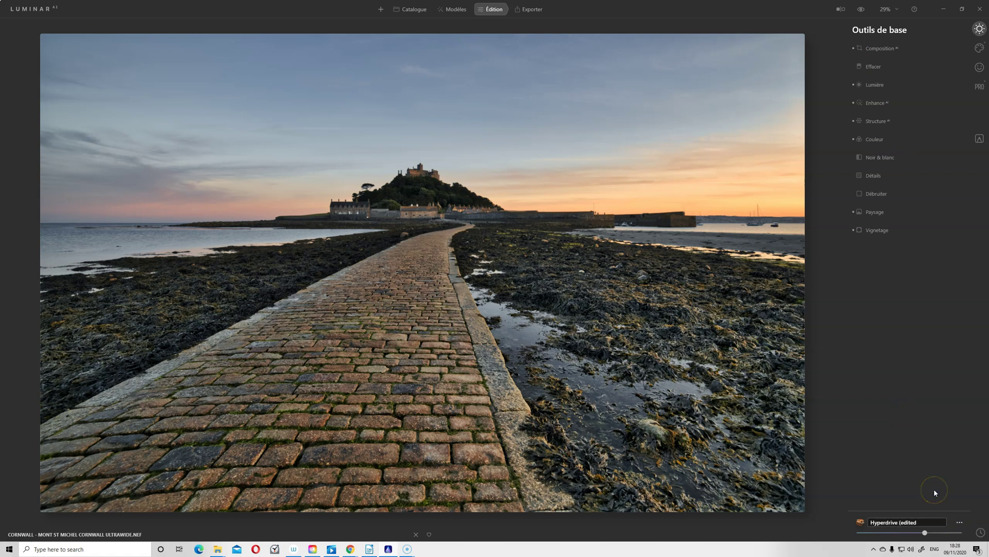
left_click(755, 367)
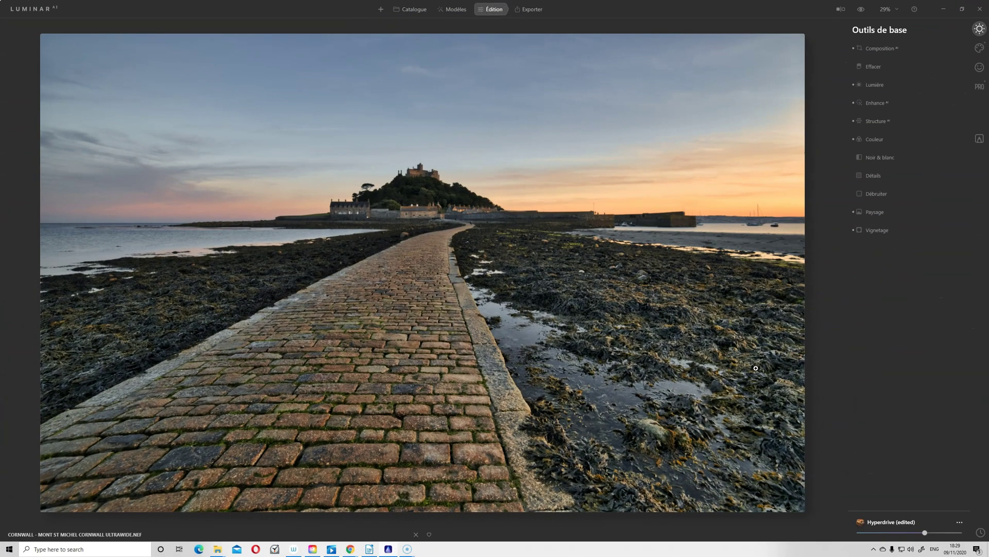
left_click(599, 115)
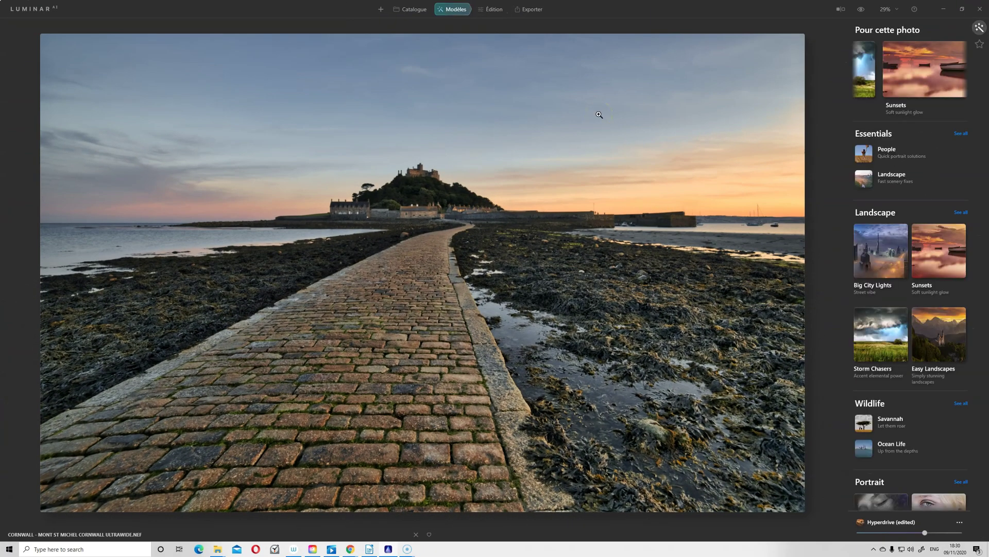